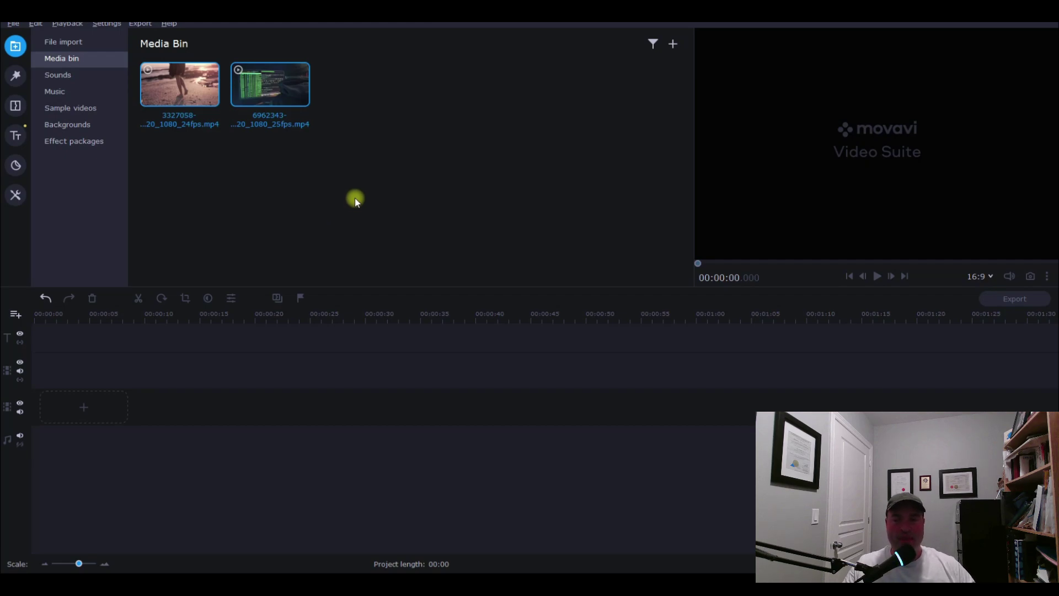
- Place both clips on the timeline and split the beach clip at about 0:09
mouse_move(352, 116)
mouse_down()
mouse_move(188, 70)
mouse_move(64, 391)
mouse_up()
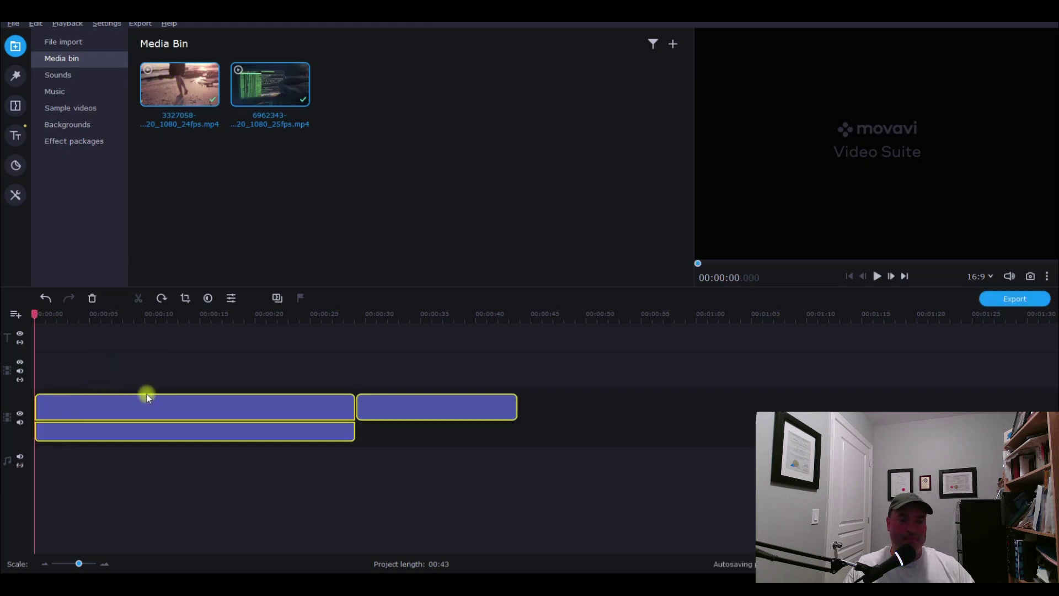
click(383, 441)
click(134, 406)
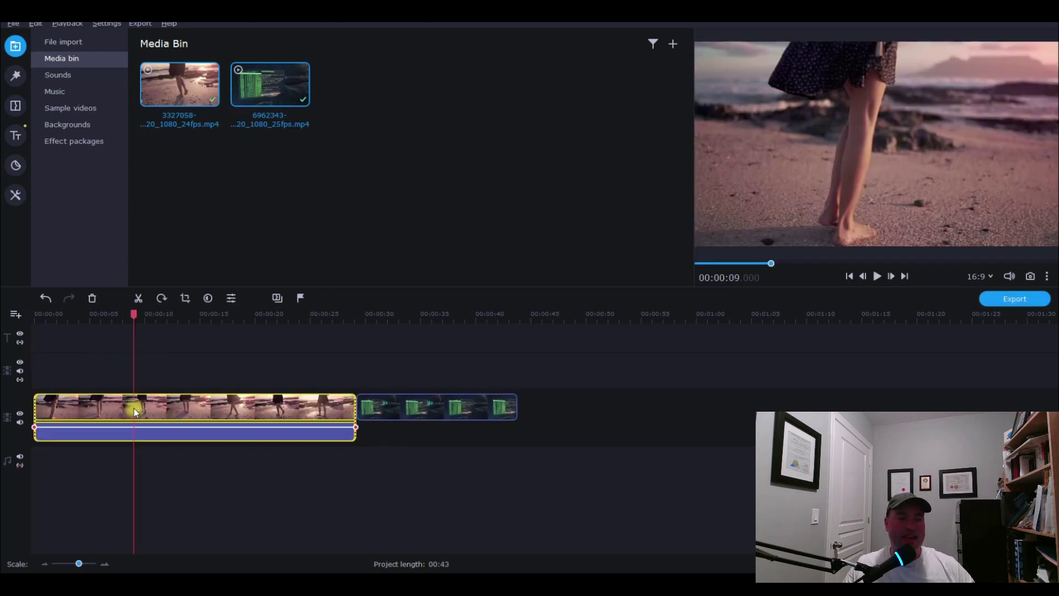
click(137, 297)
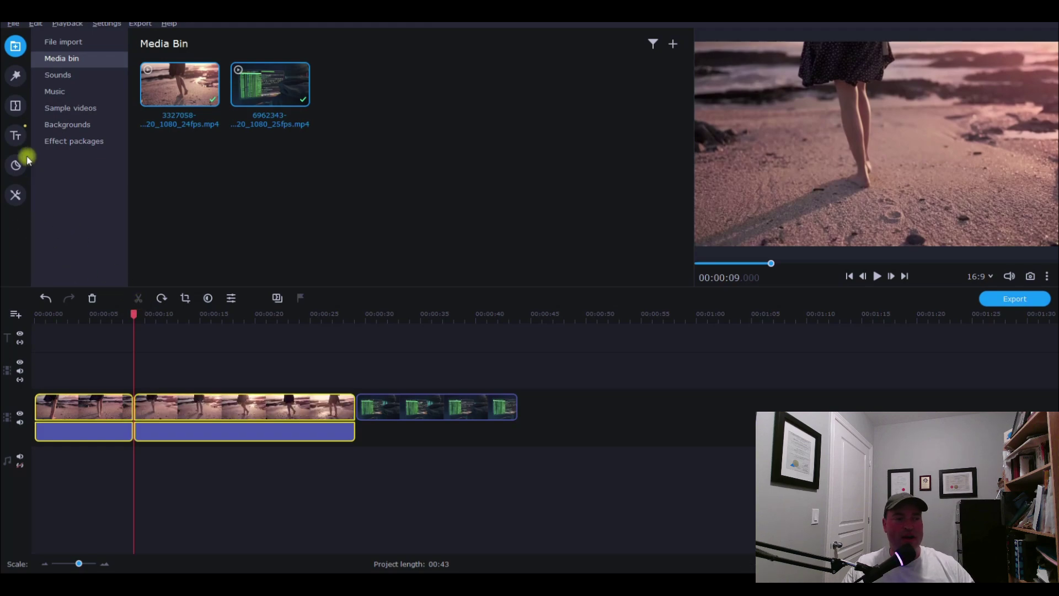
- Add the FlybyAtEndofVideo subscribe title from My titles over the beach clip
click(16, 135)
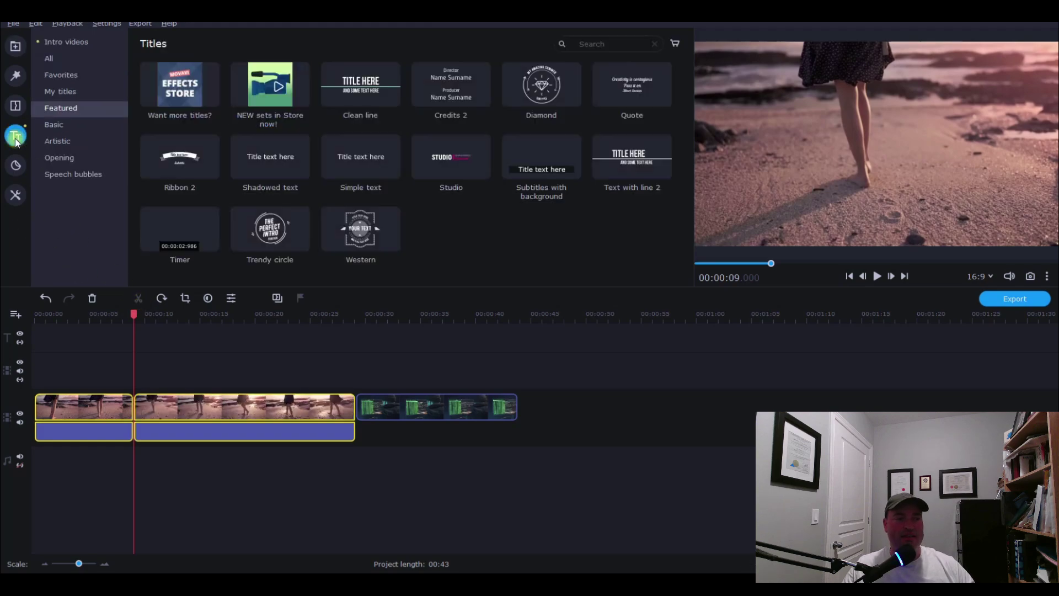
click(61, 91)
mouse_move(254, 174)
mouse_down()
mouse_move(256, 312)
mouse_move(194, 322)
mouse_up()
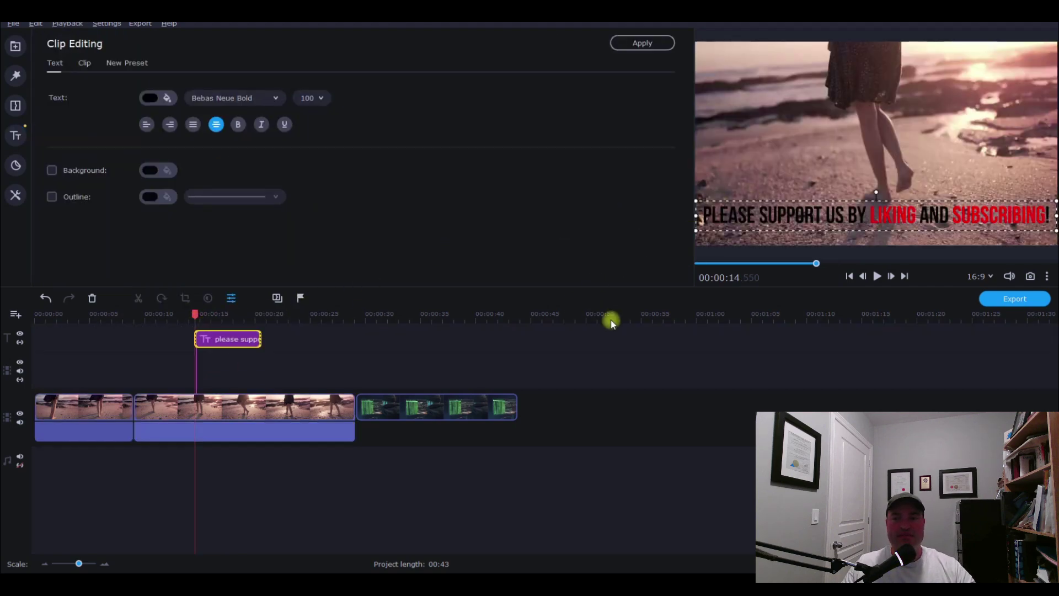
click(307, 350)
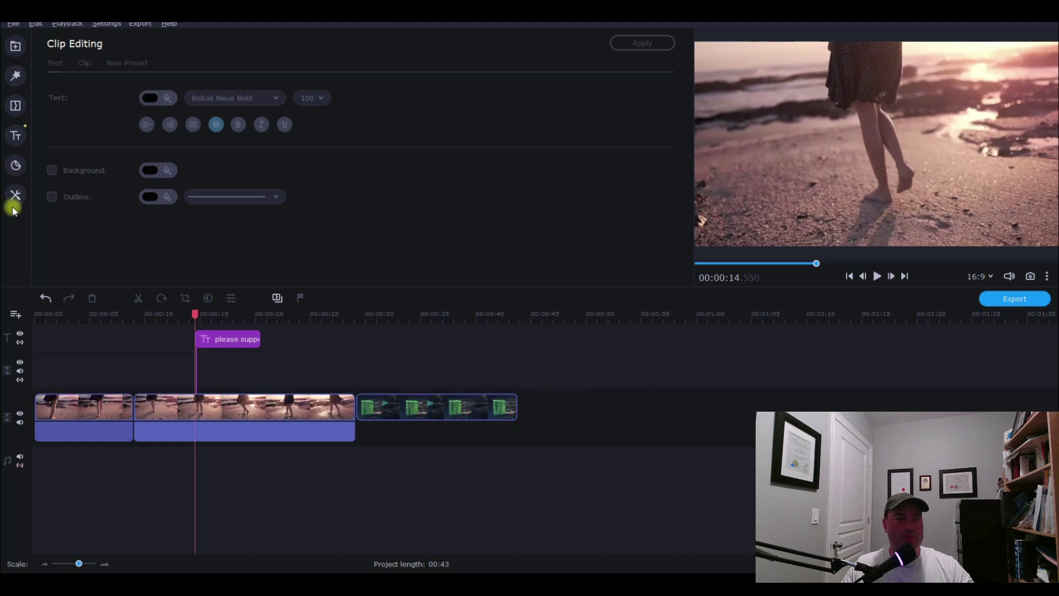
- Insert the Twist ← transition between the beach and computer clips and preview it
click(15, 135)
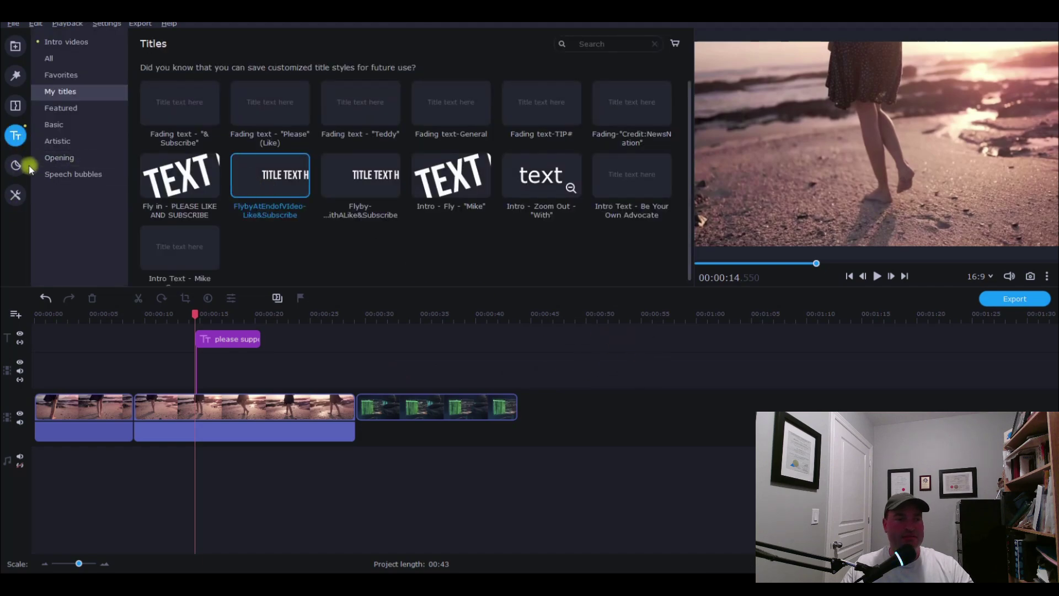
click(16, 105)
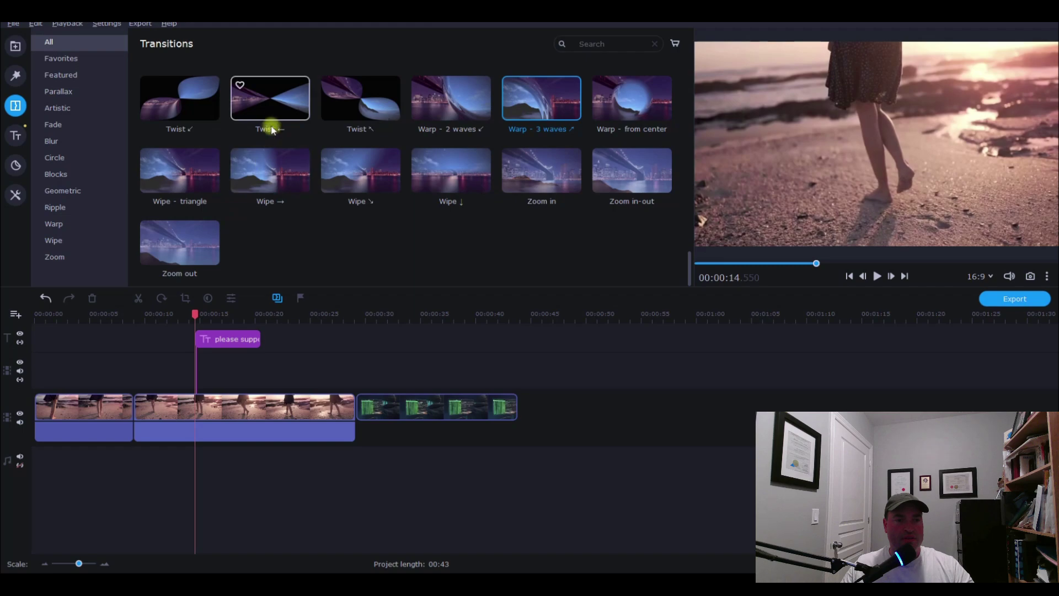
drag(270, 104, 355, 411)
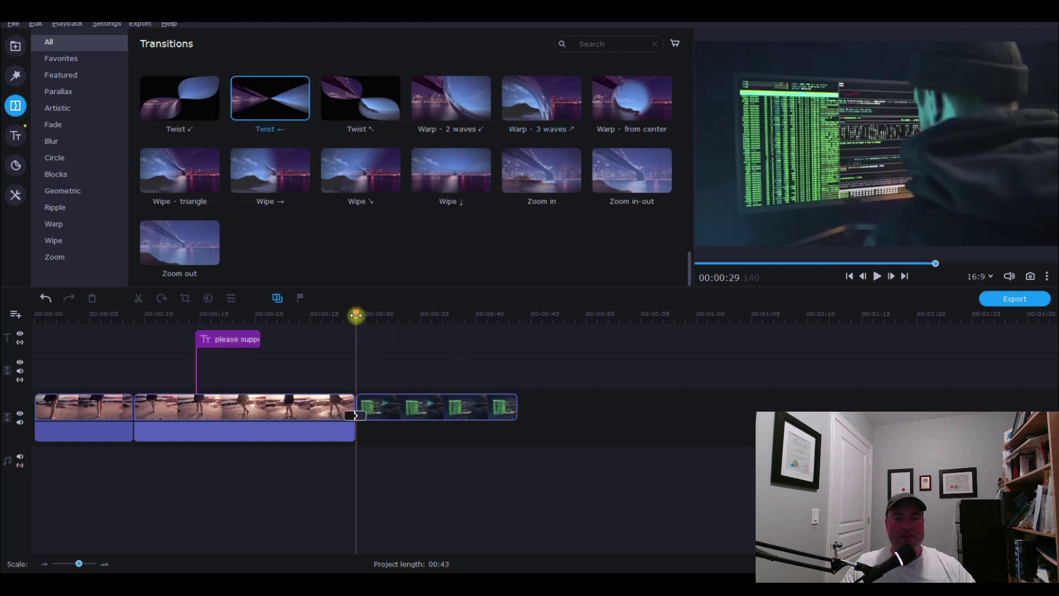
drag(356, 314, 353, 314)
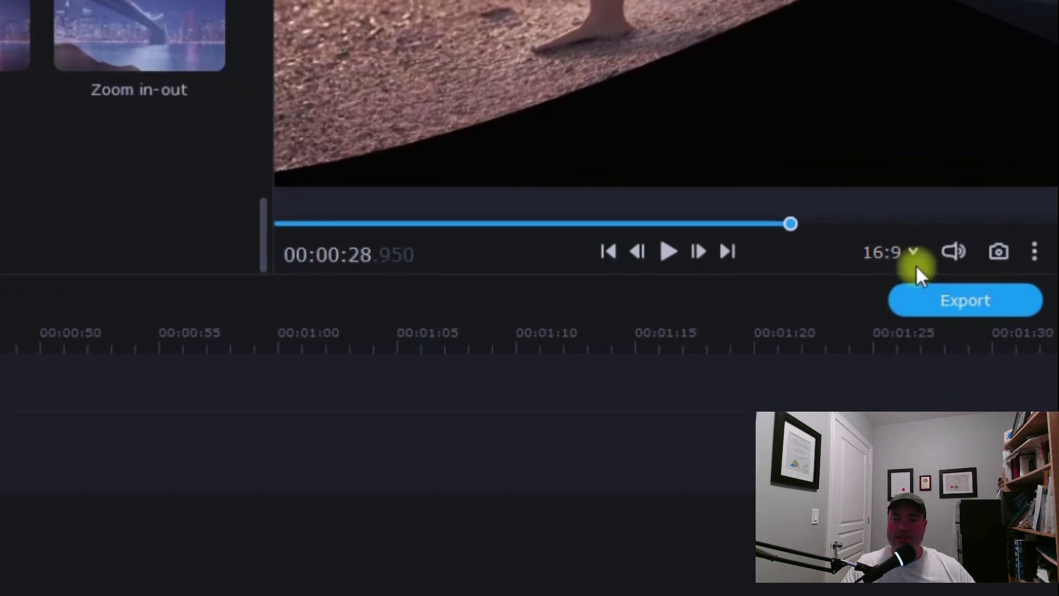
- Open the Export dialog offering MP4 at 1920x1080 for New Project
click(955, 300)
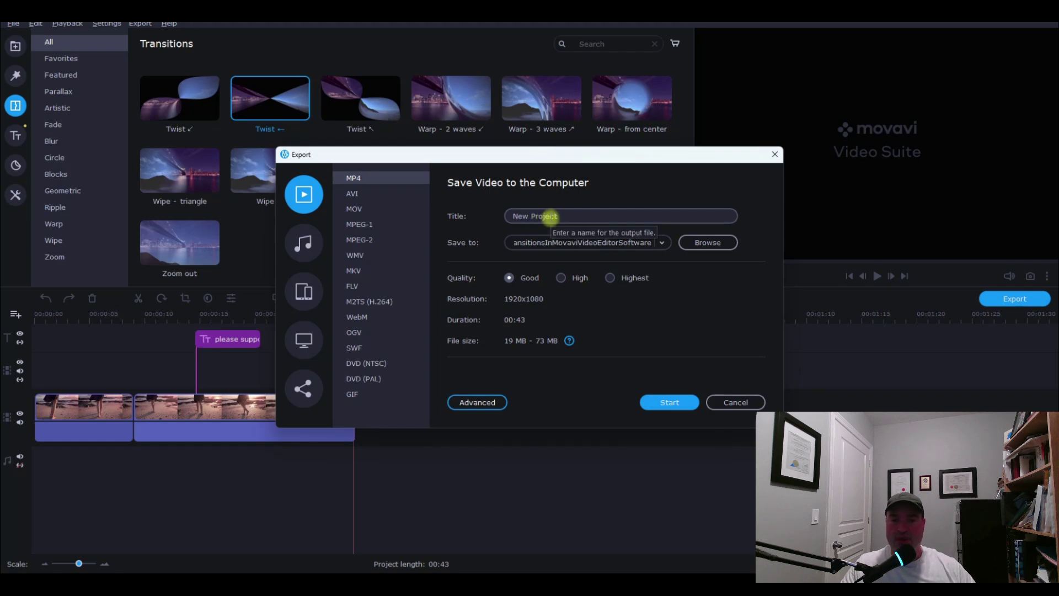
- Select the output title text and set export quality to Highest (23–89 MB)
drag(584, 218, 496, 212)
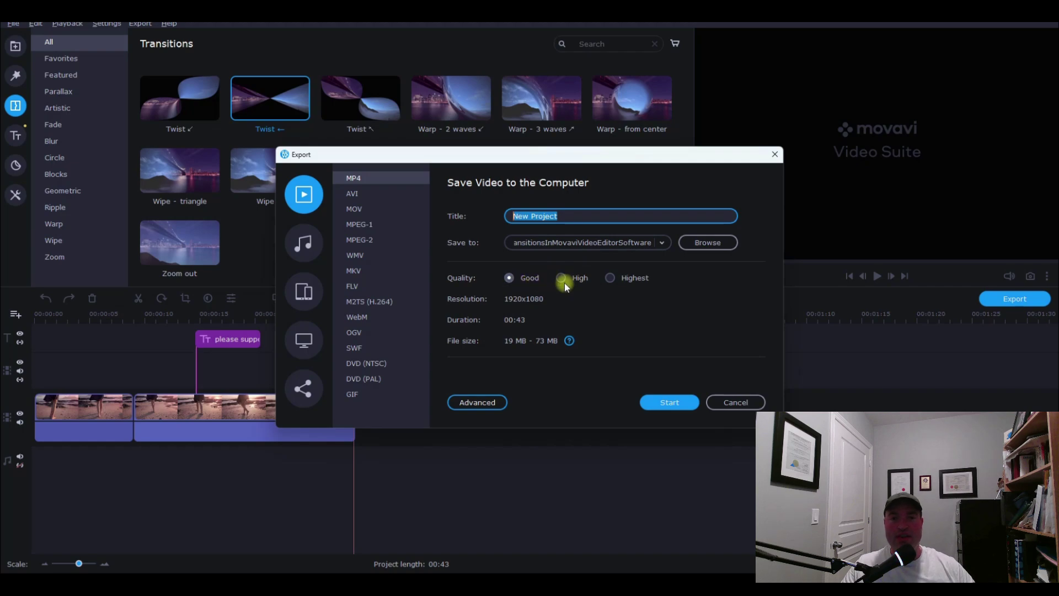
click(611, 278)
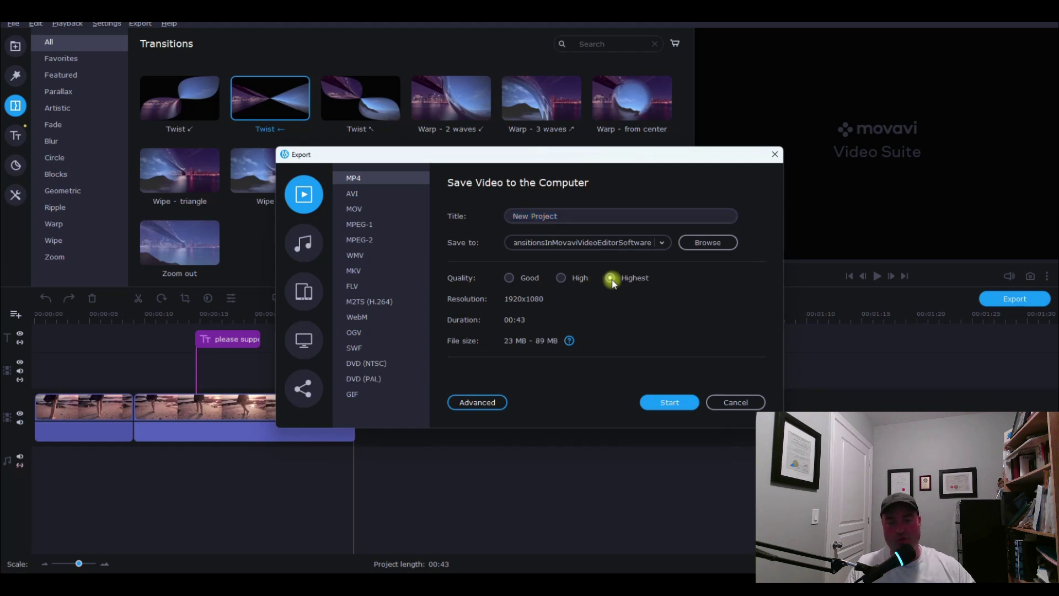